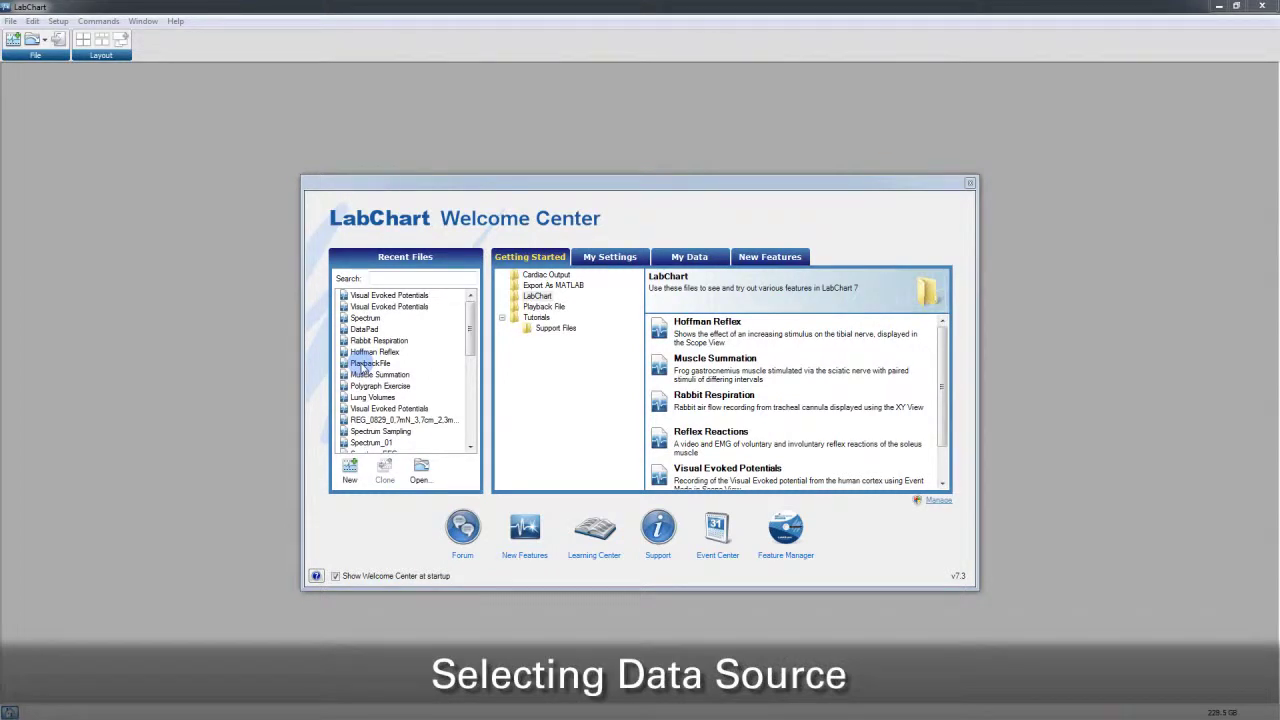
# Open the recent file PlaybackFile as a playback file source in a new document
pyautogui.rightClick(362, 366)
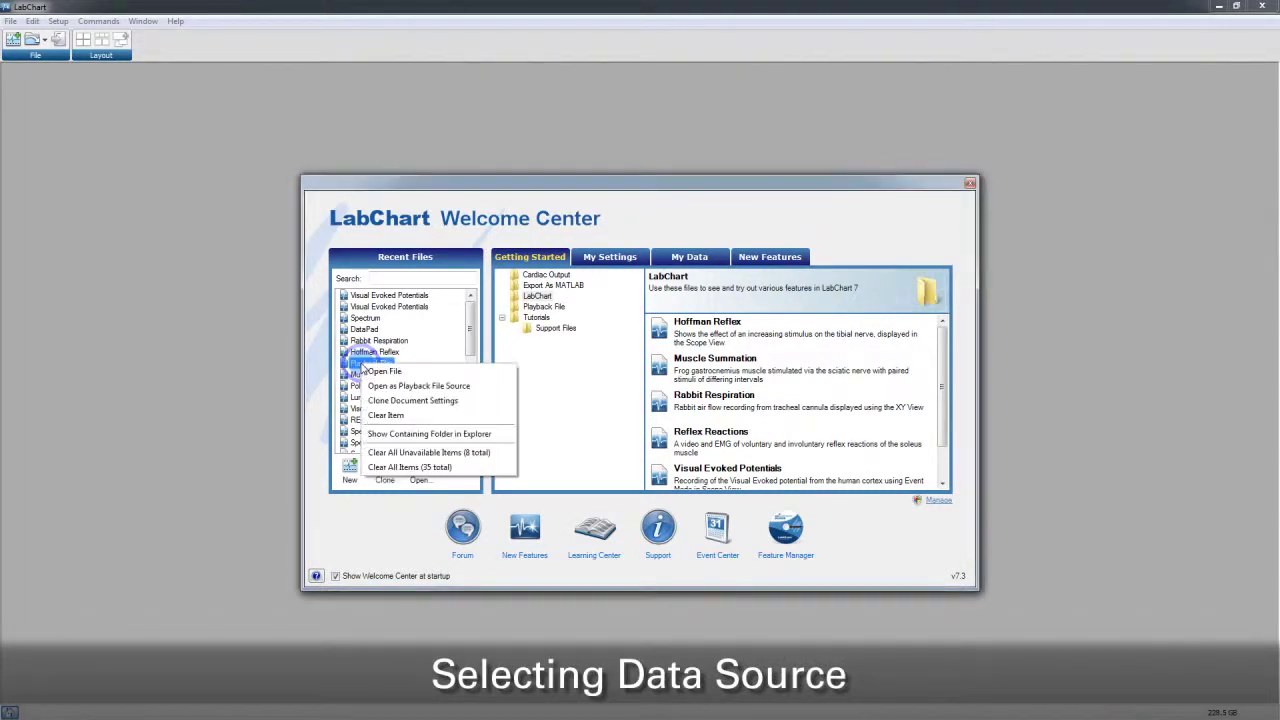
pyautogui.click(420, 388)
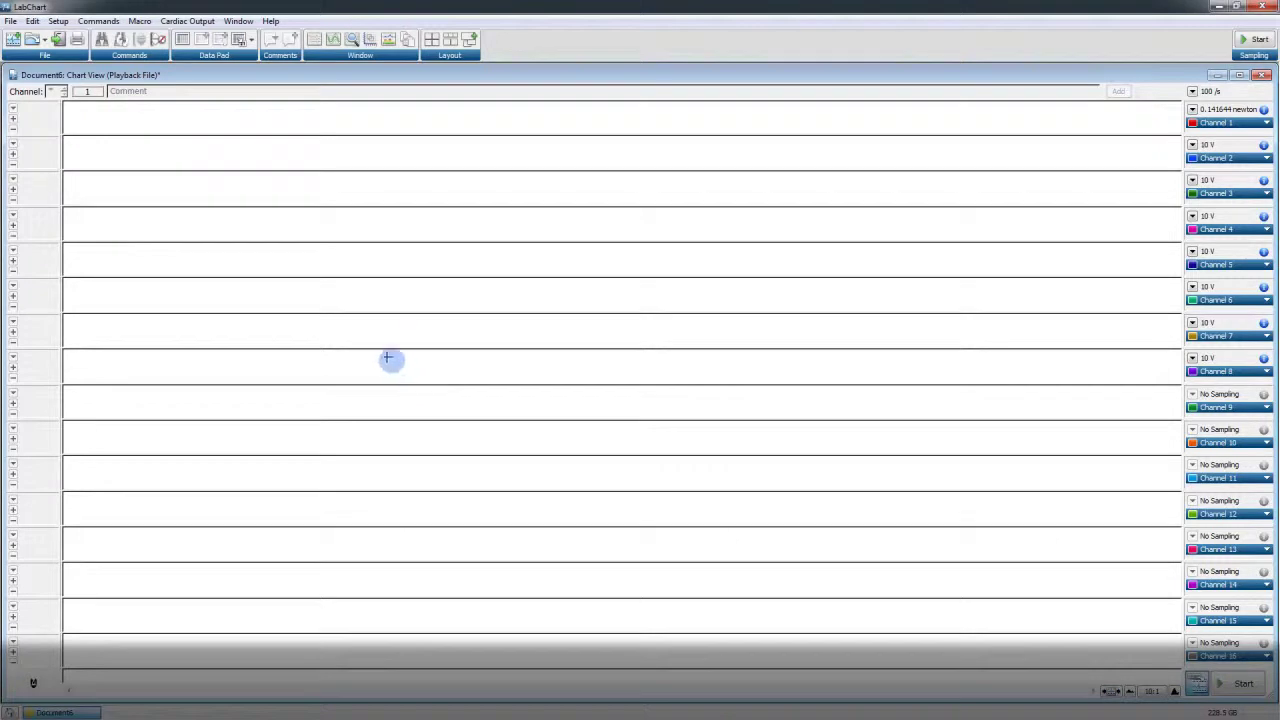
# In the Devices and Channels settings, assign Input 1 of the PowerLab 16/30 to Channel 2
pyautogui.click(58, 21)
pyautogui.click(146, 116)
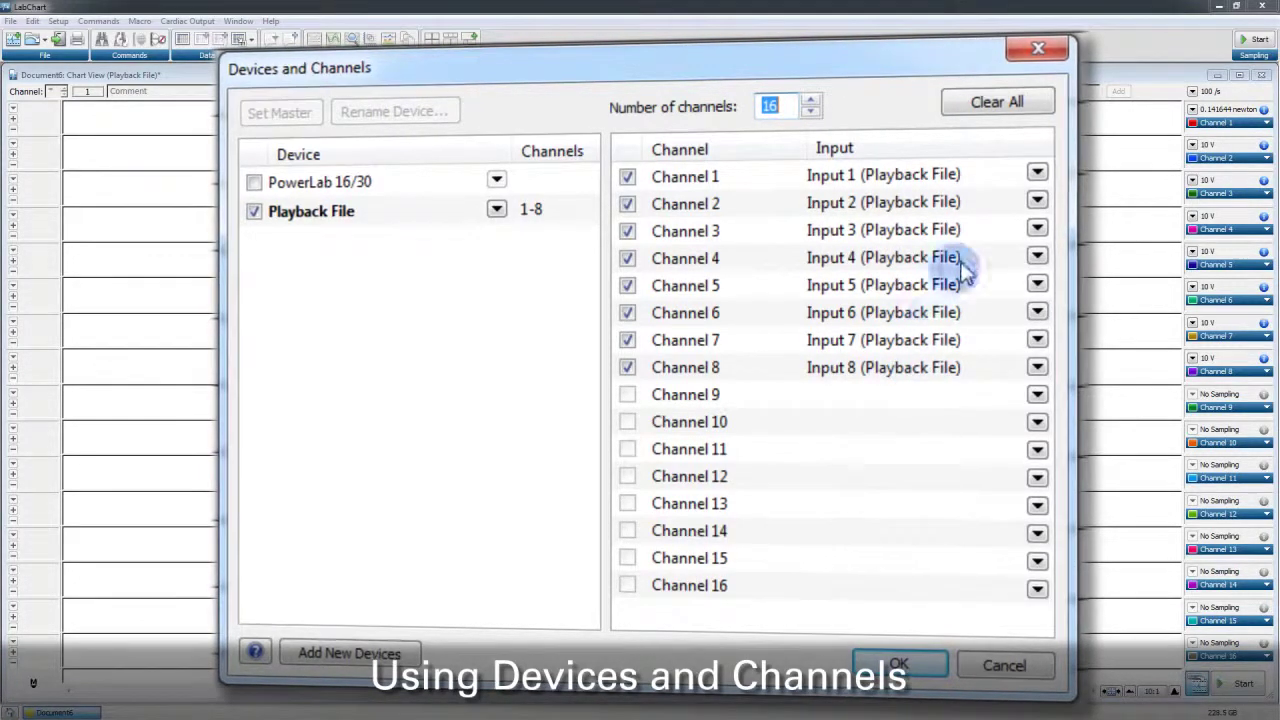
pyautogui.click(1040, 201)
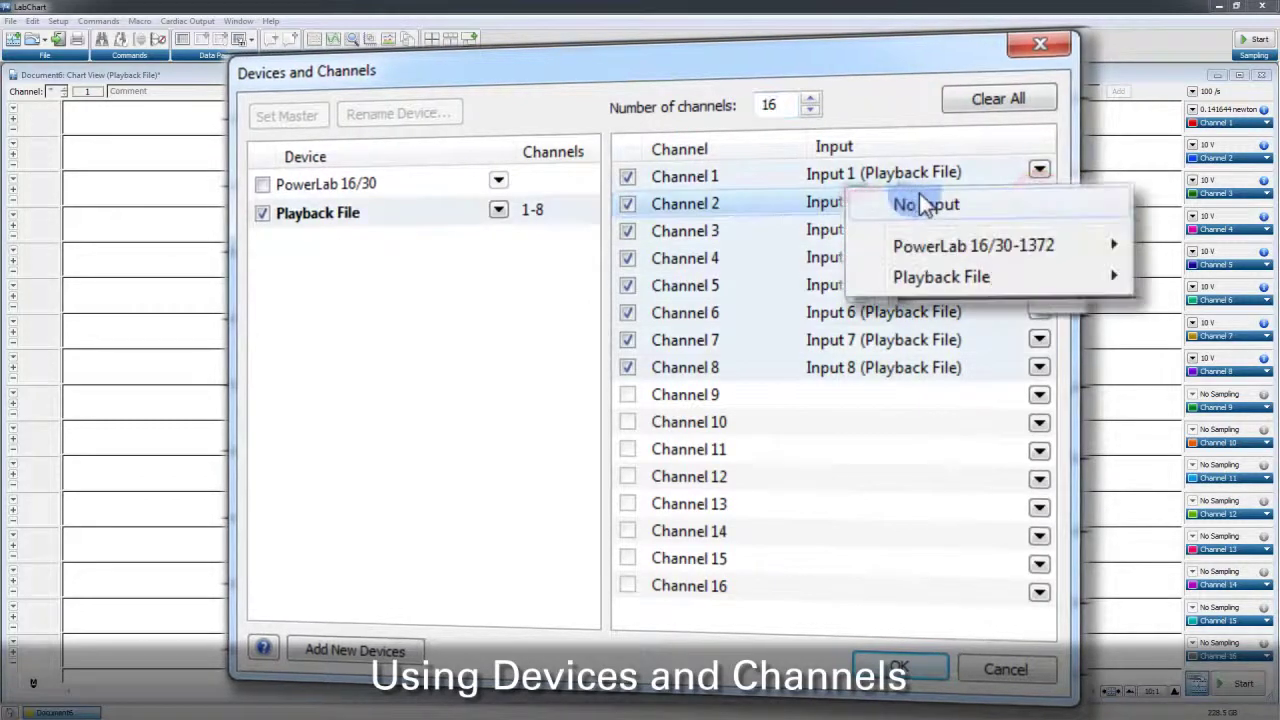
pyautogui.click(1012, 244)
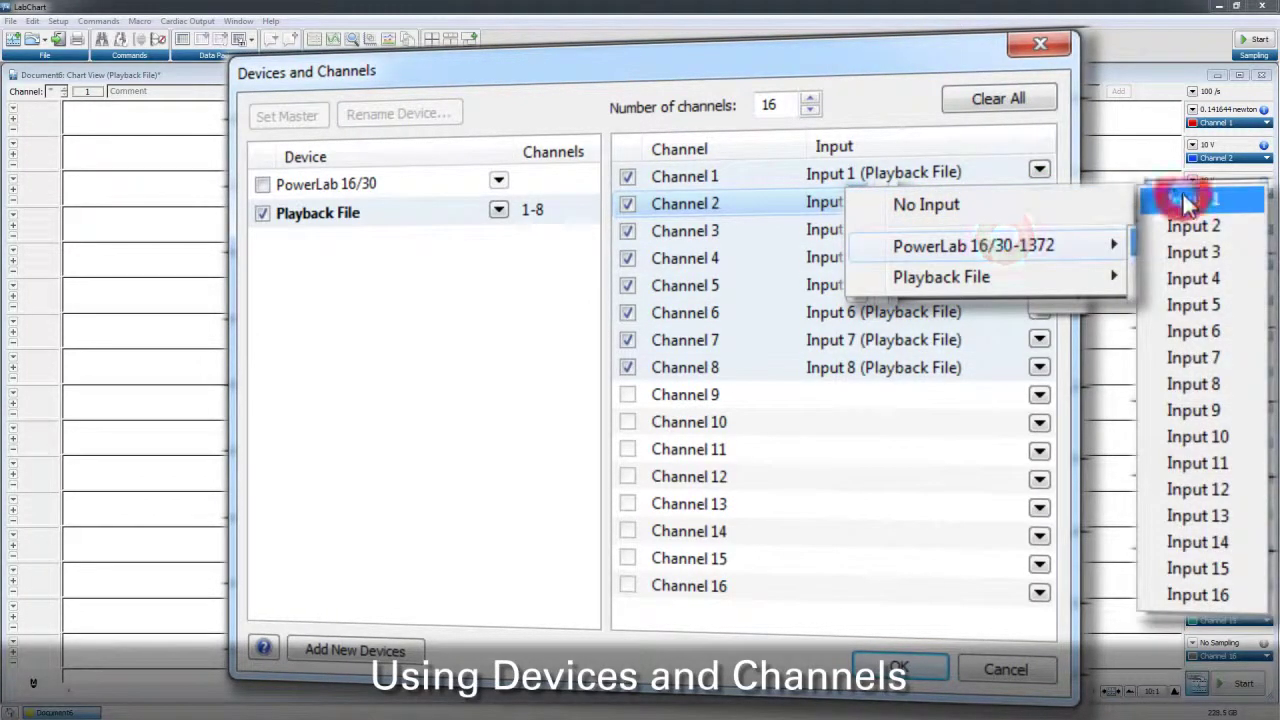
pyautogui.click(1185, 200)
# Disable Channels 3 to 8 together and apply the device and channel settings
pyautogui.click(688, 230)
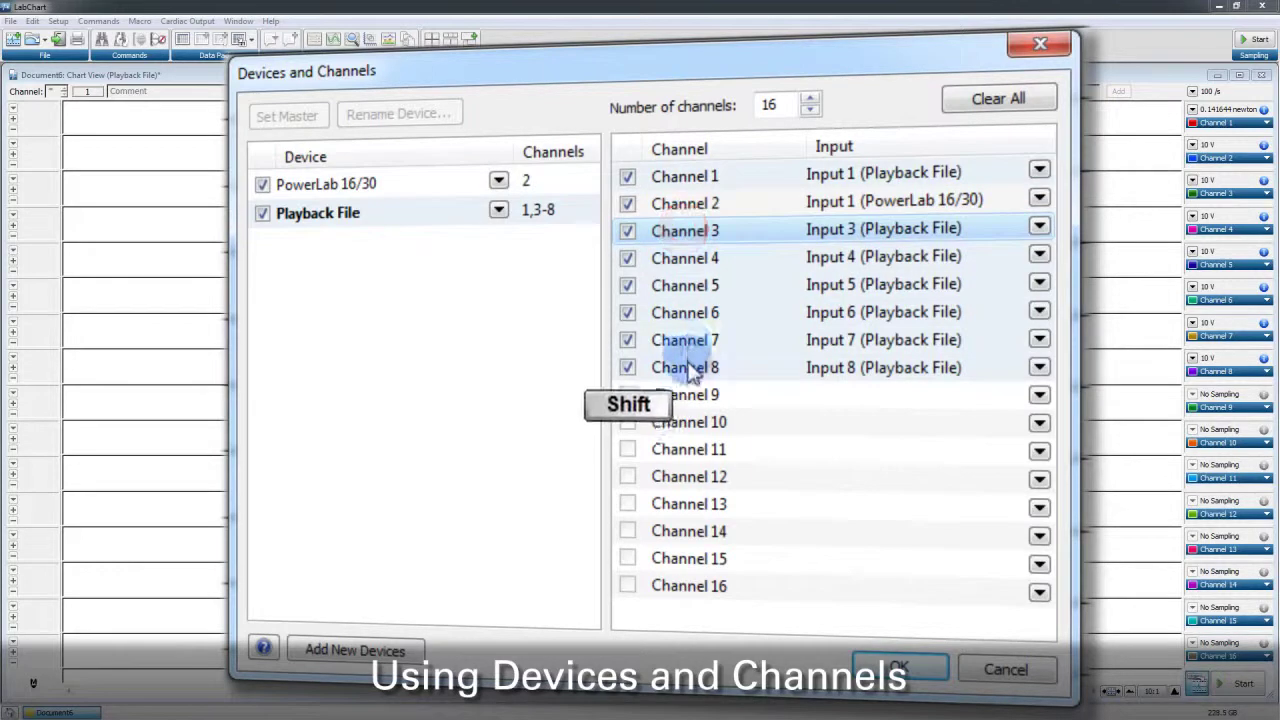
pyautogui.keyDown('shift'); pyautogui.click(686, 367); pyautogui.keyUp('shift')
pyautogui.click(627, 367)
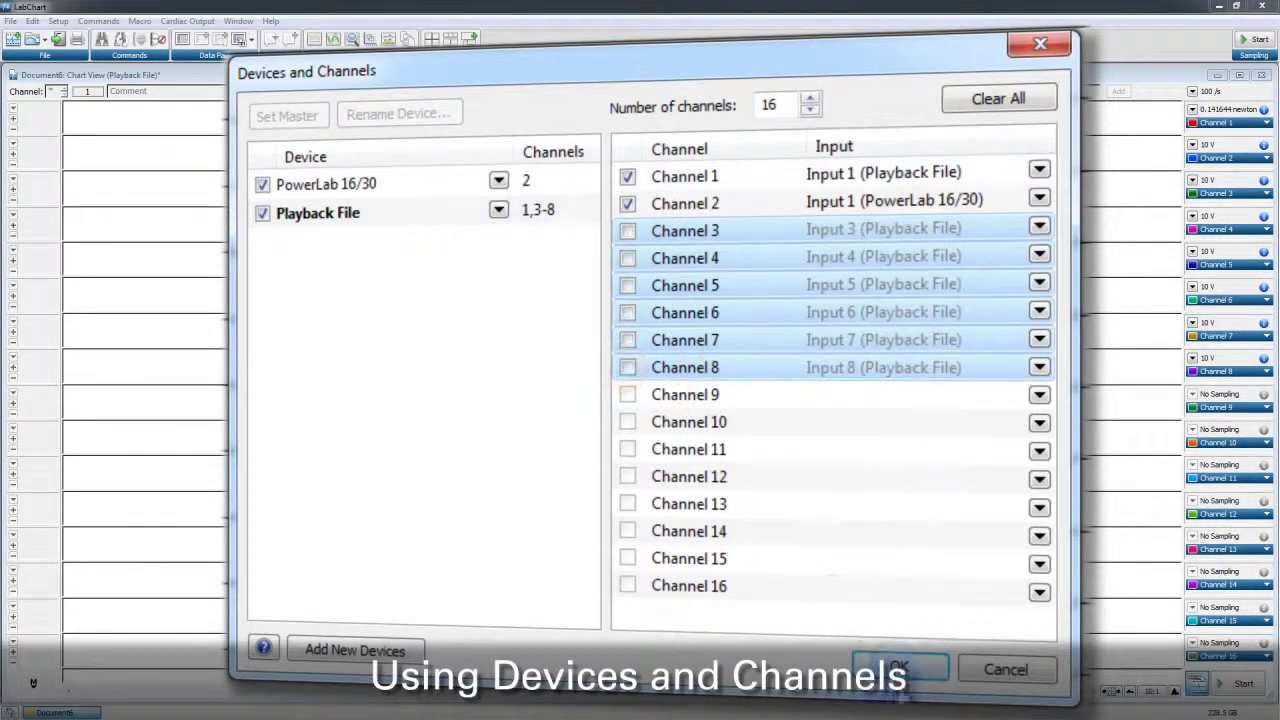
pyautogui.click(899, 668)
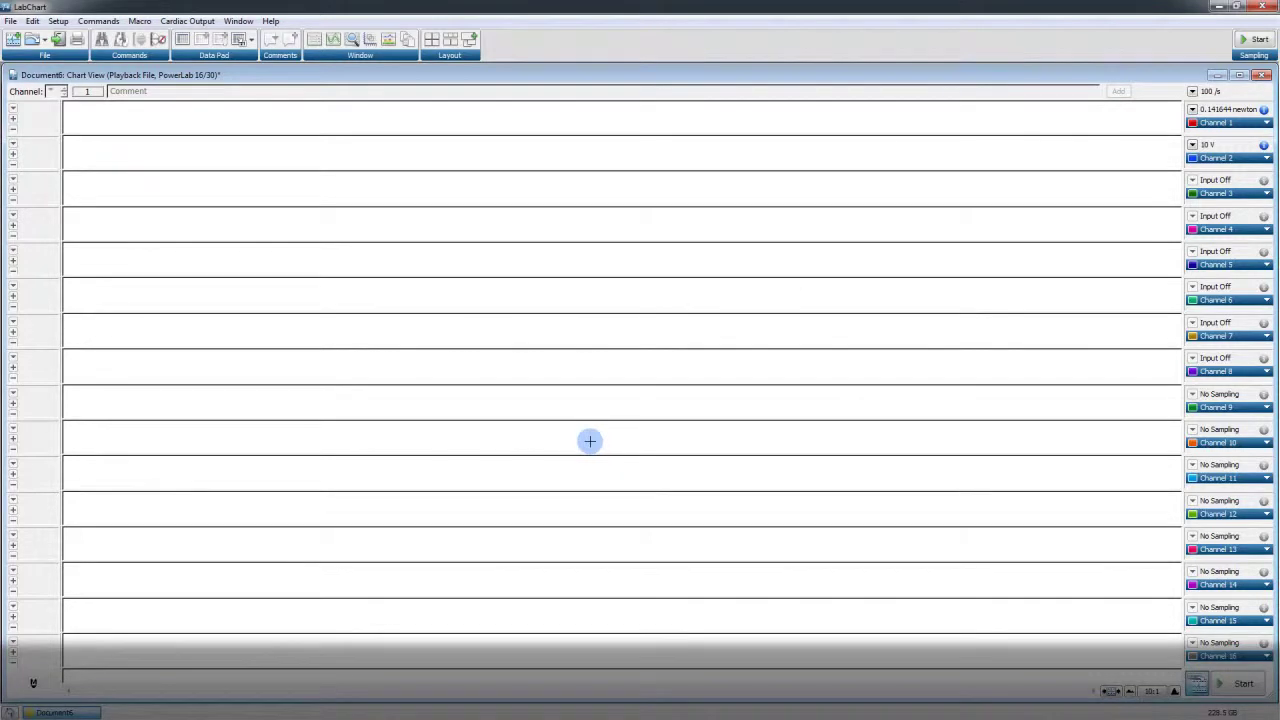
# Set the number of channels shown in the Chart View to 2
pyautogui.hotkey('ctrl', 'shift', 'h')
pyautogui.write('2')
pyautogui.press('Return')
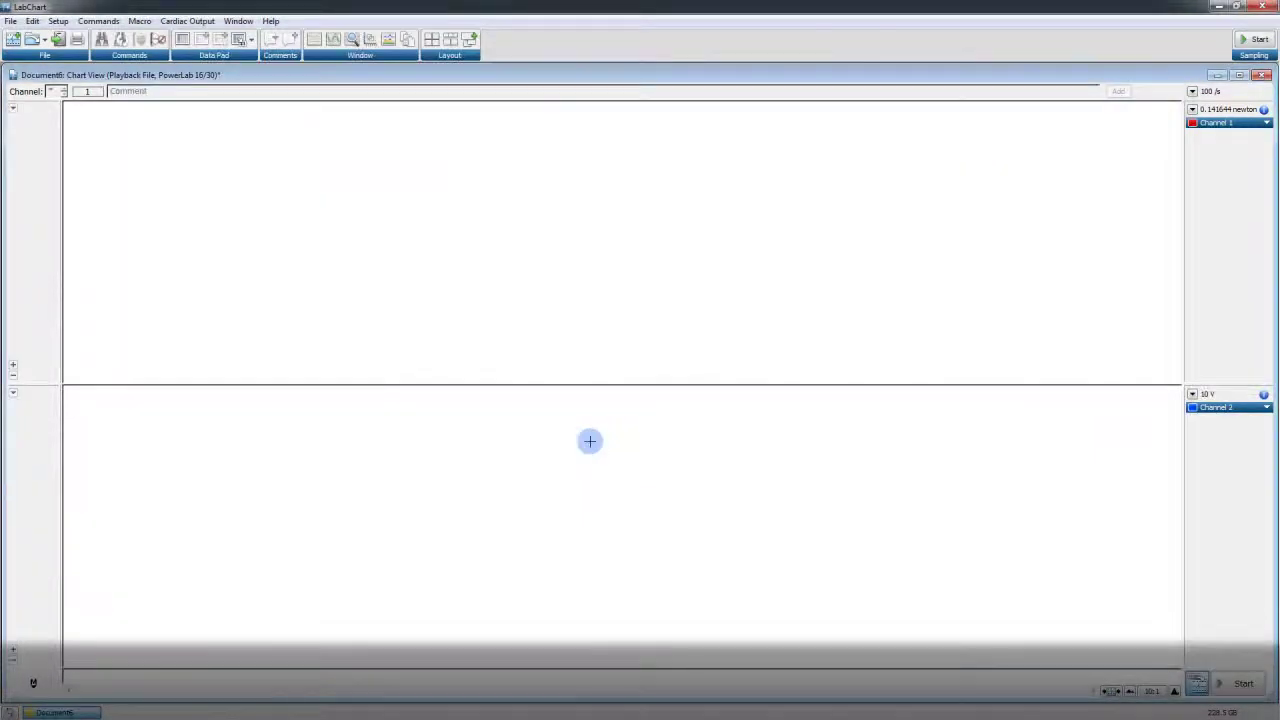
# In the playback file settings, turn off the native sample rate and set the playback mode to loop until 'Stop' pressed
pyautogui.click(58, 21)
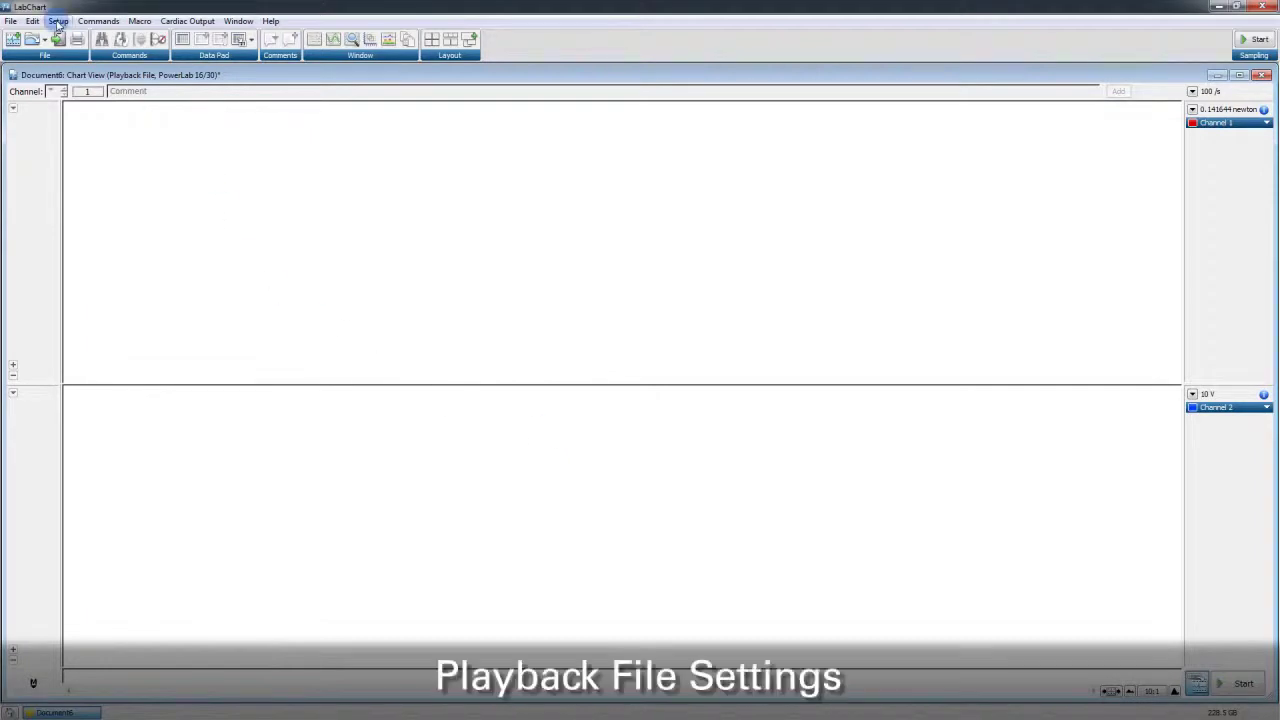
pyautogui.click(179, 348)
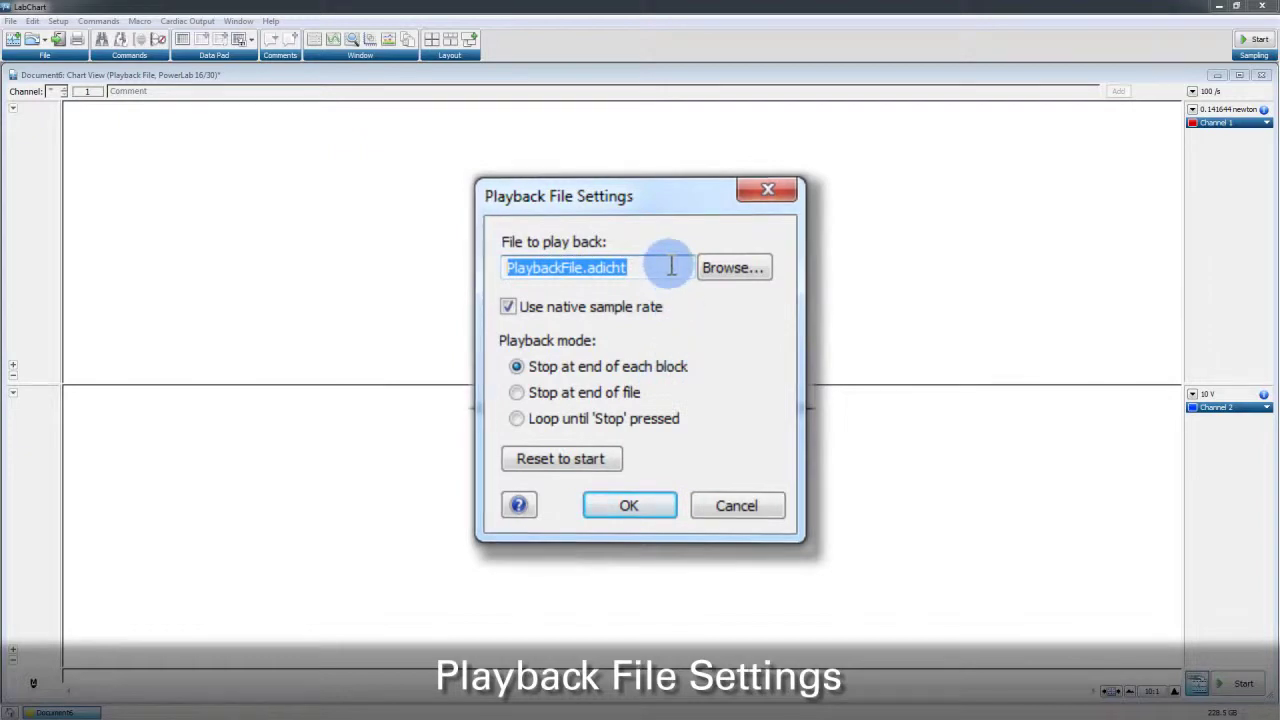
pyautogui.click(514, 309)
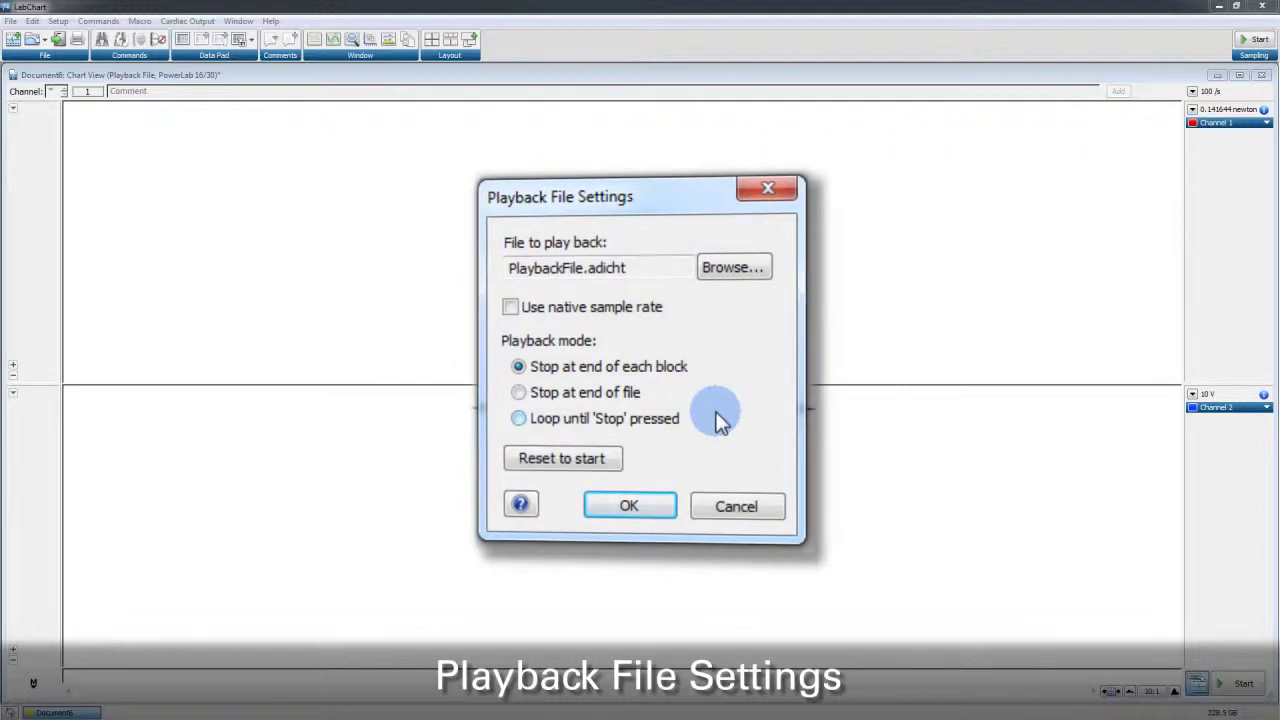
pyautogui.click(522, 419)
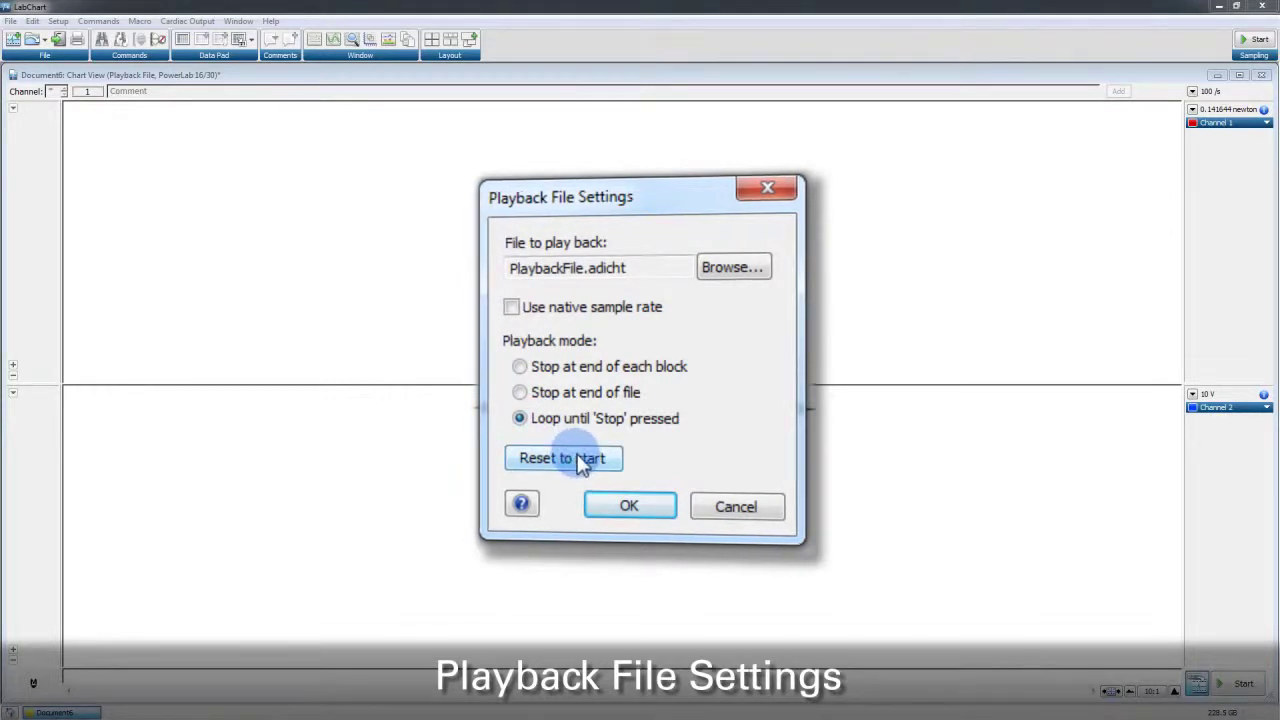
pyautogui.click(633, 511)
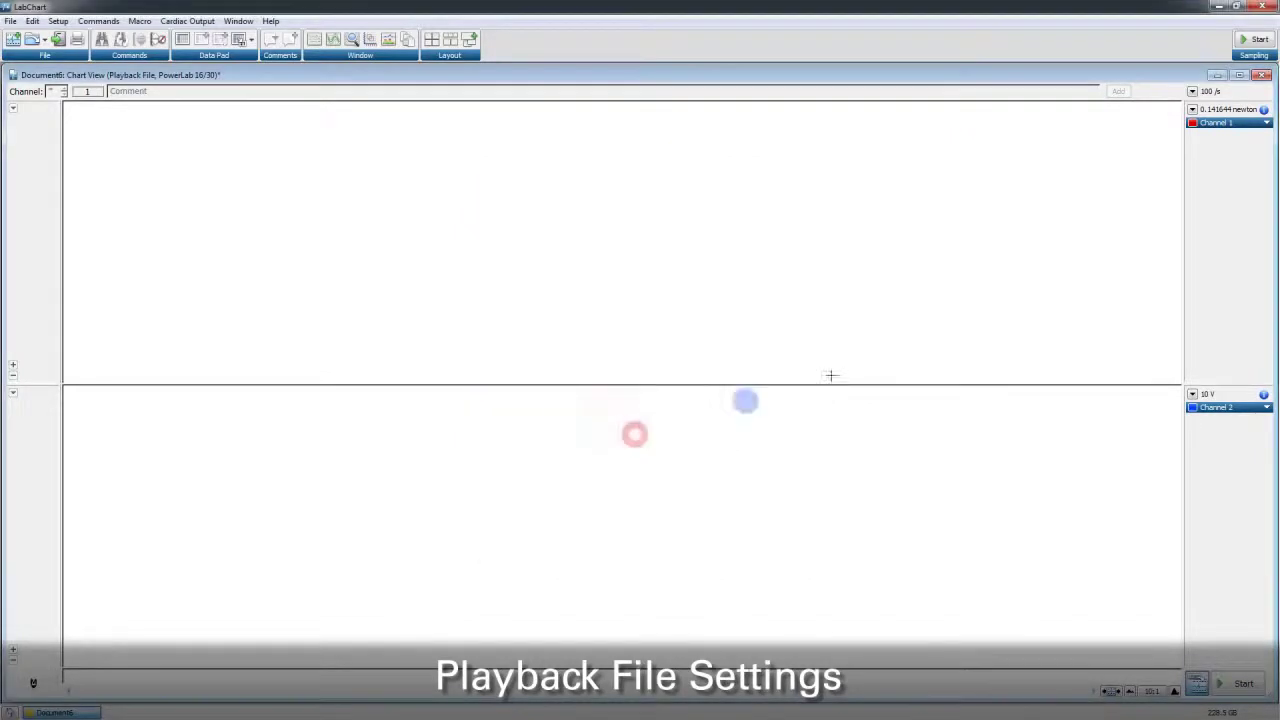
# Start sampling and auto scale both channels to fit the recorded signals
pyautogui.click(1256, 41)
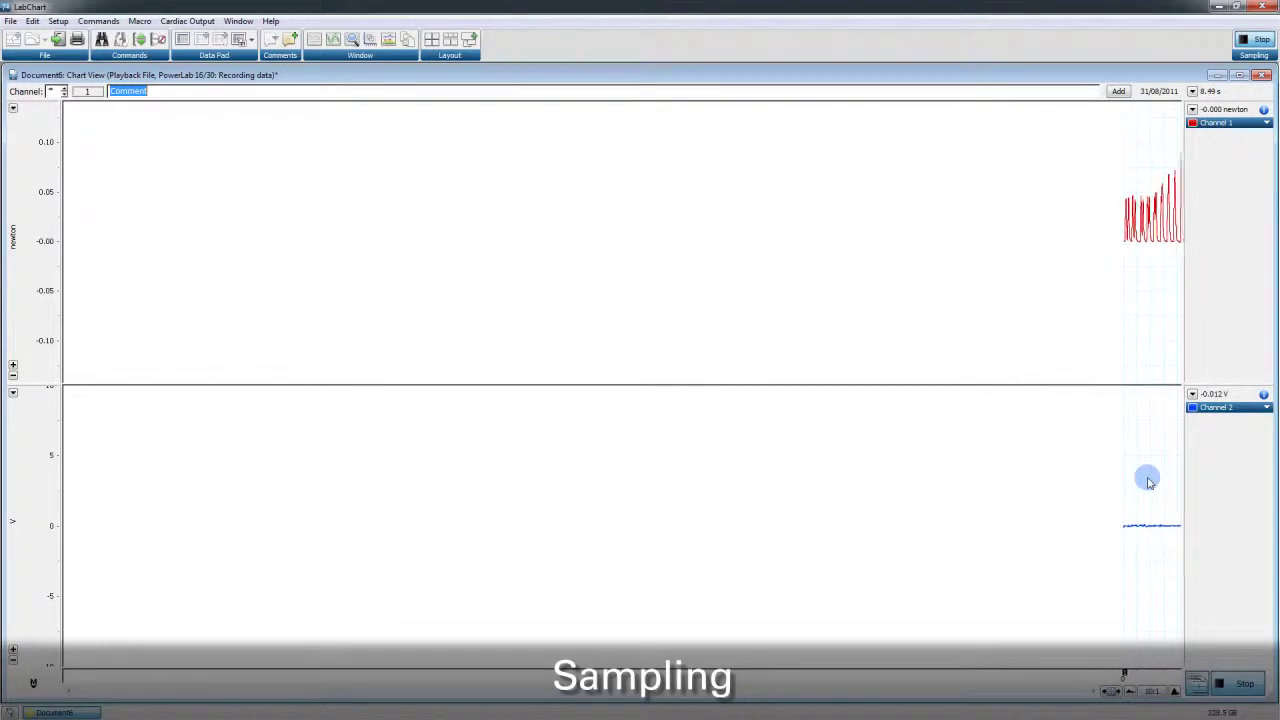
pyautogui.click(141, 40)
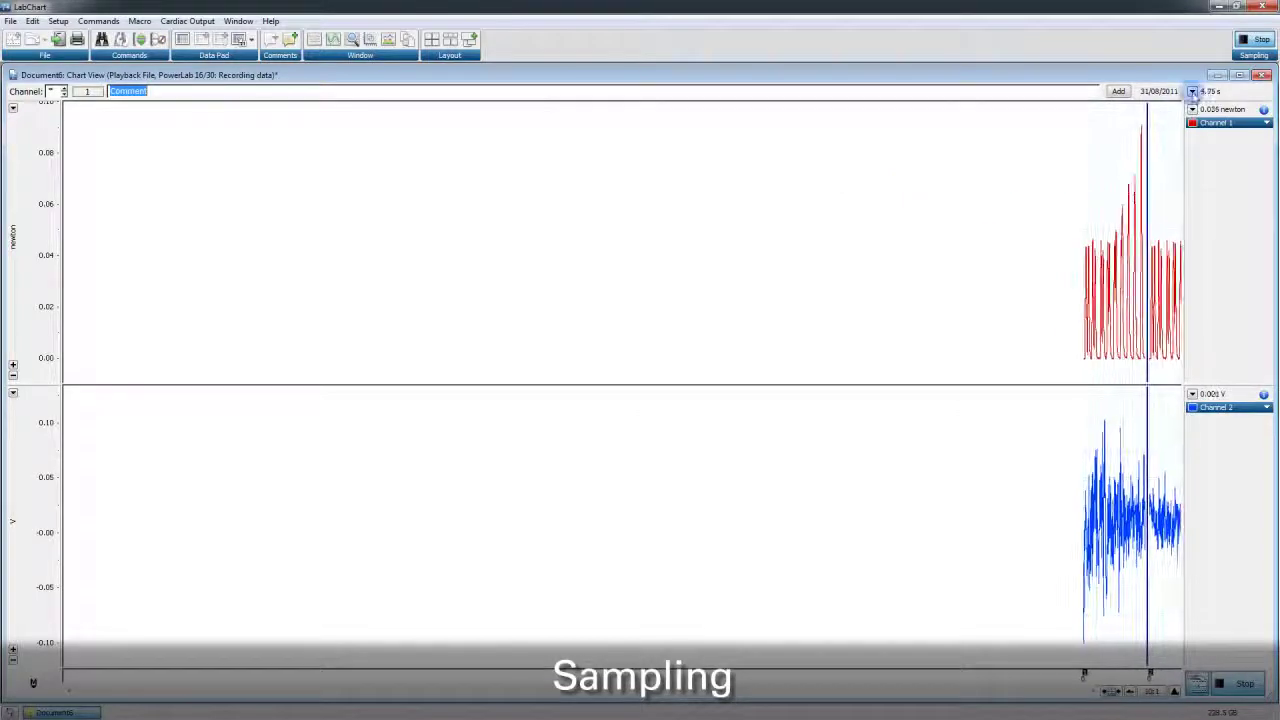
# Raise the sampling rate during recording first to 4k and after that to 10k per second, and stop sampling
pyautogui.click(1192, 92)
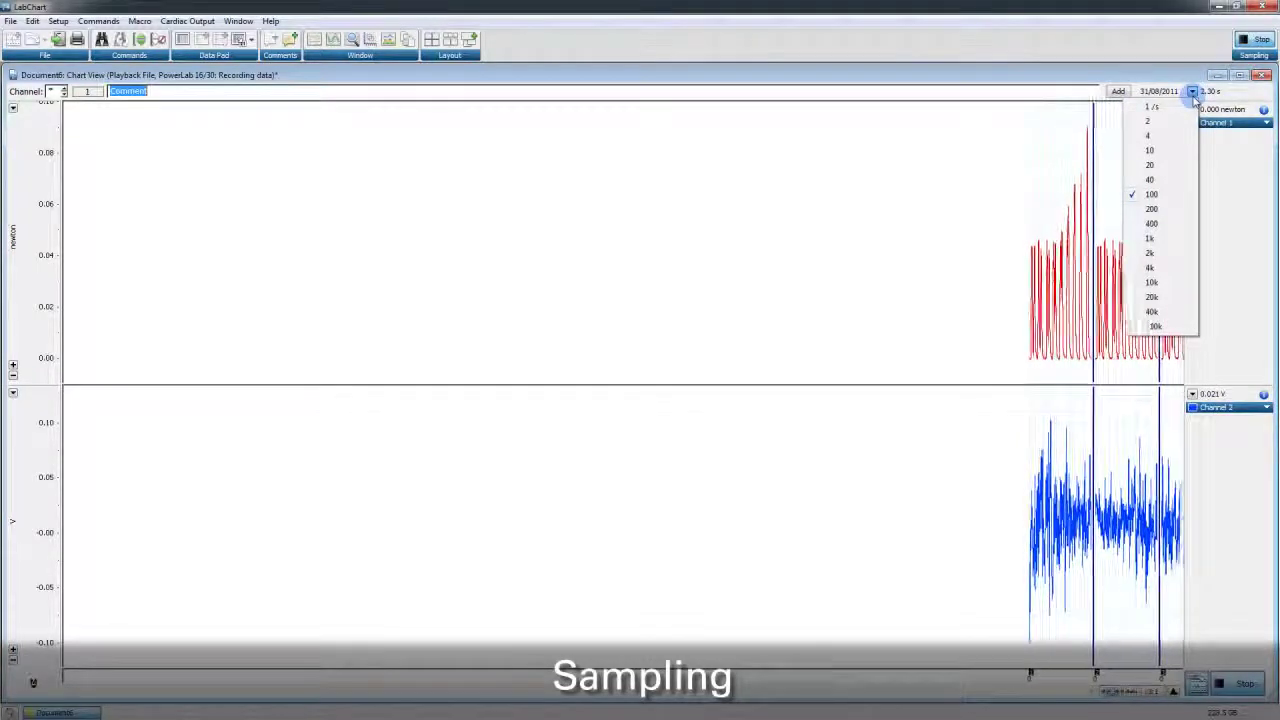
pyautogui.click(1149, 258)
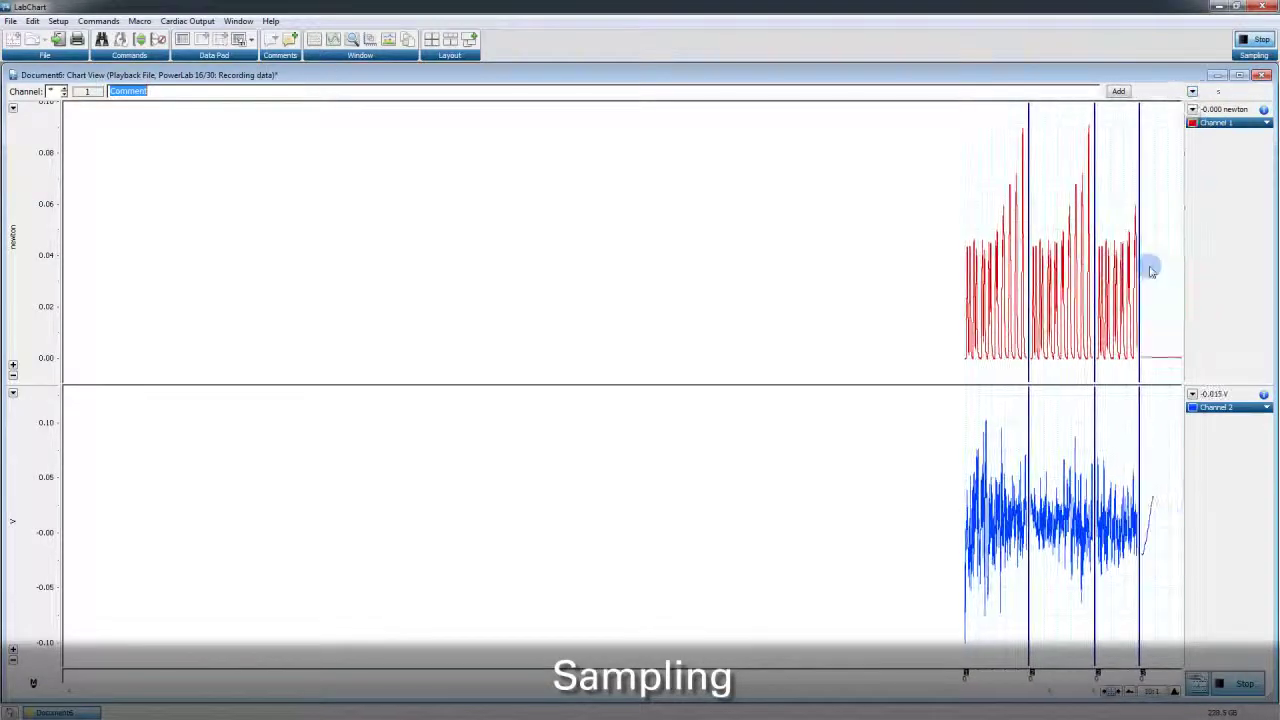
pyautogui.click(1192, 91)
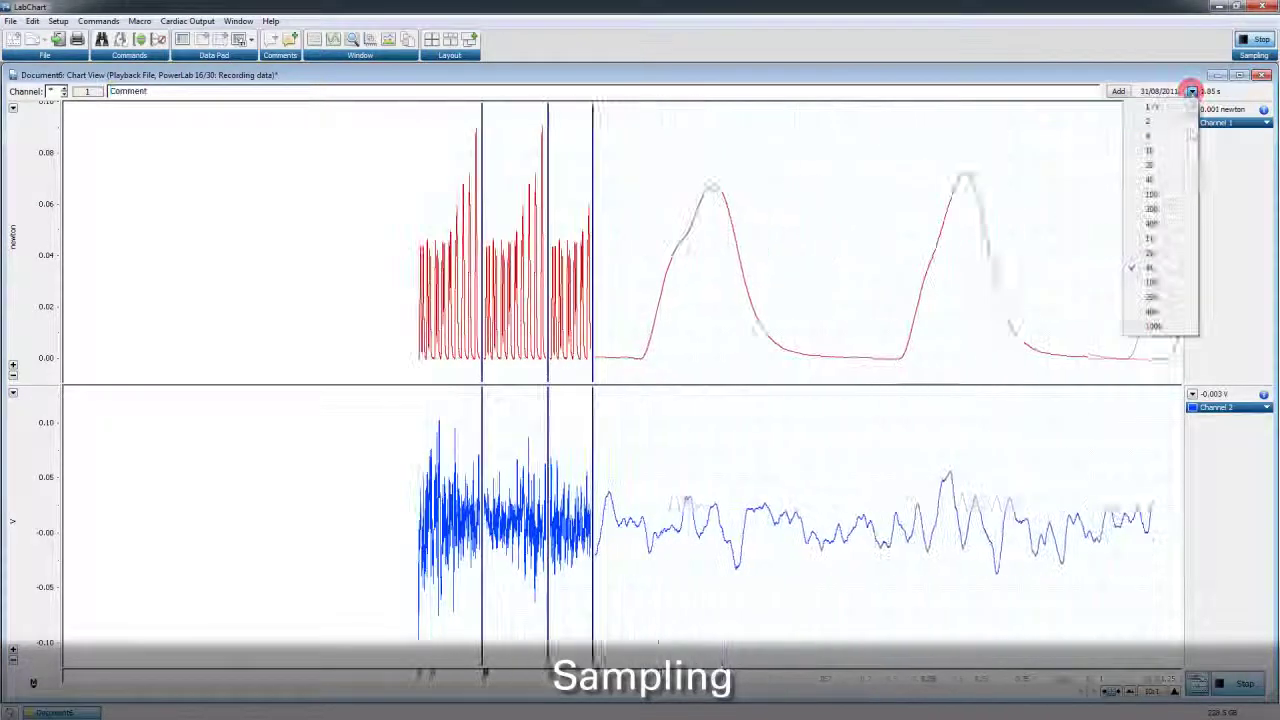
pyautogui.click(1151, 282)
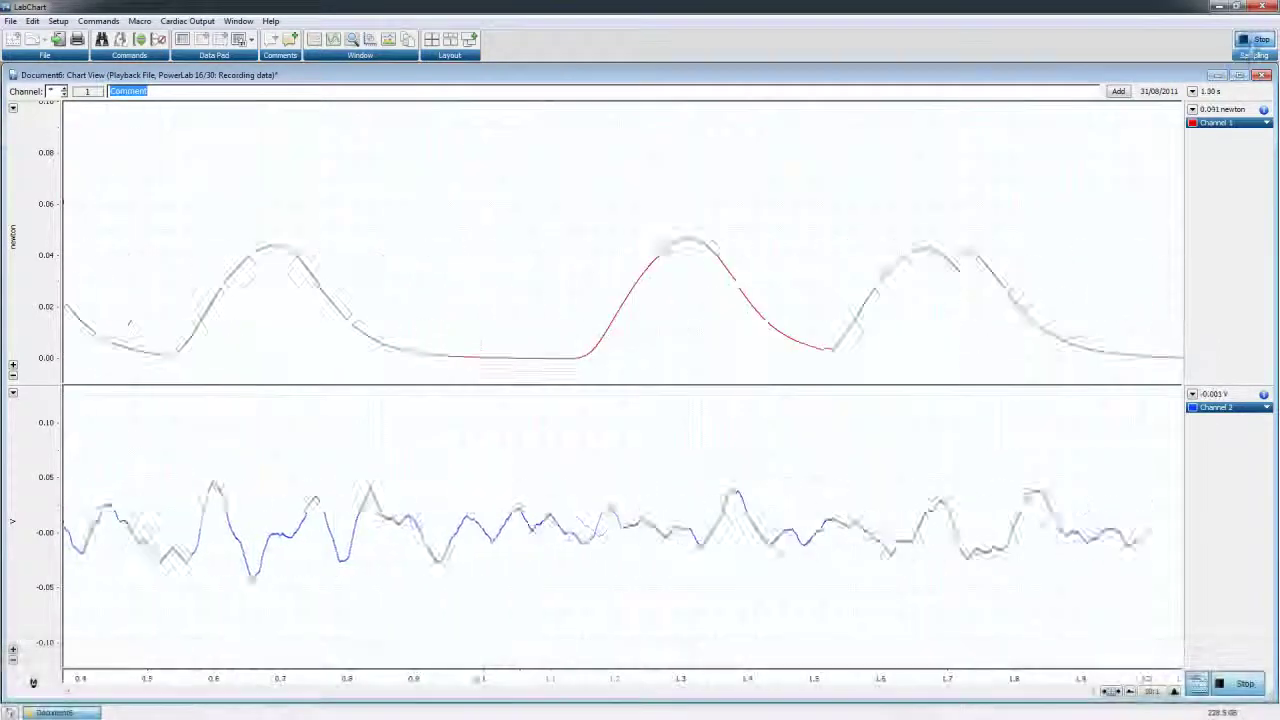
pyautogui.click(1252, 41)
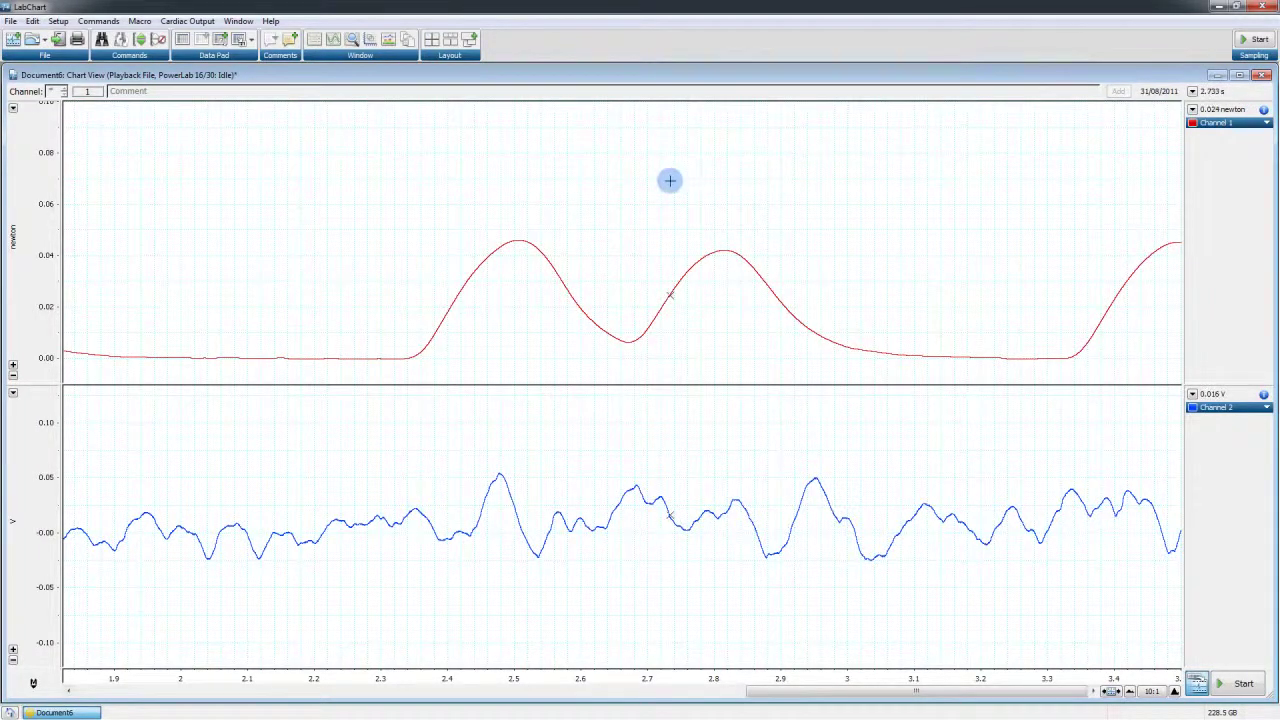
# Look up the Playback File topic under Extensions and Modules in the LabChart help
pyautogui.click(272, 22)
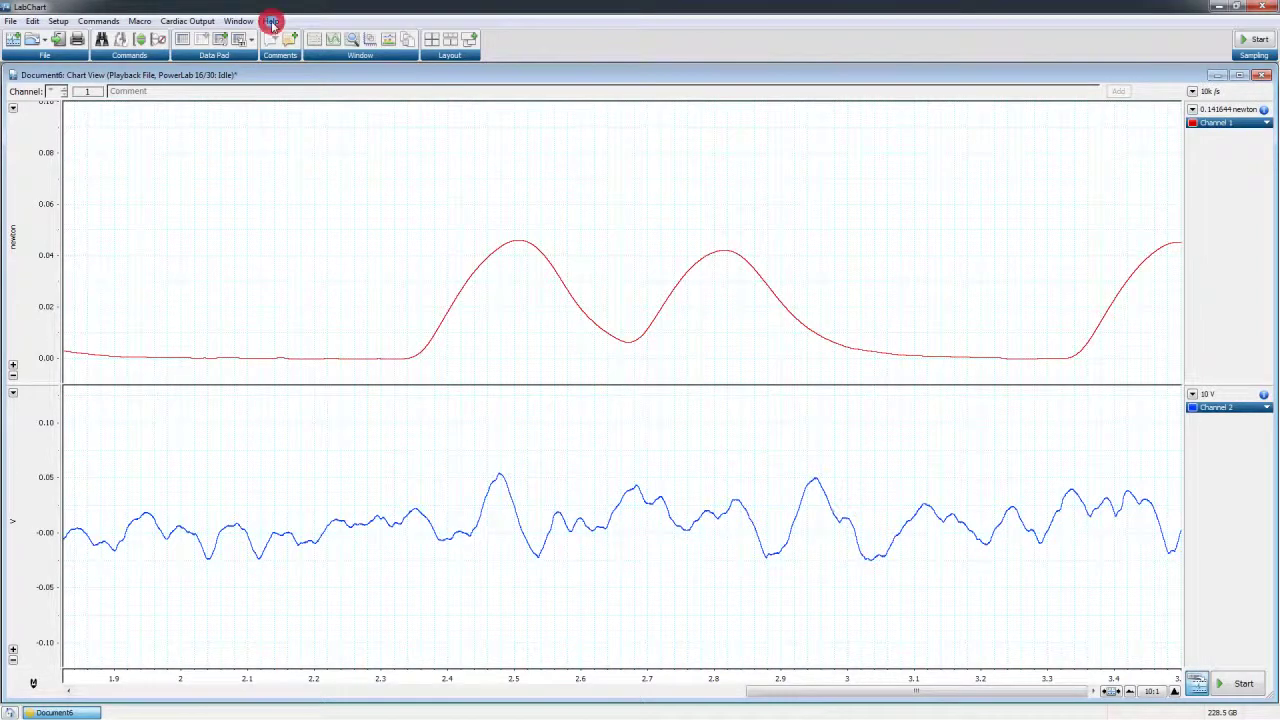
pyautogui.click(283, 32)
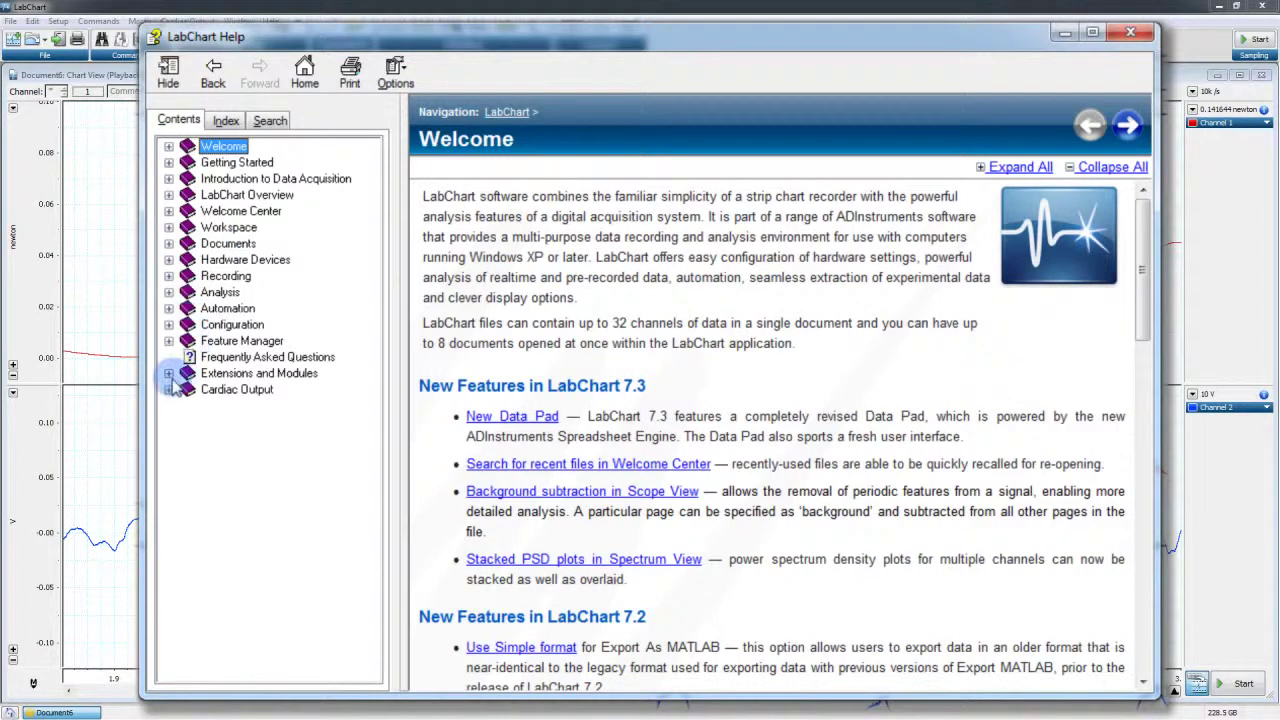
pyautogui.click(169, 373)
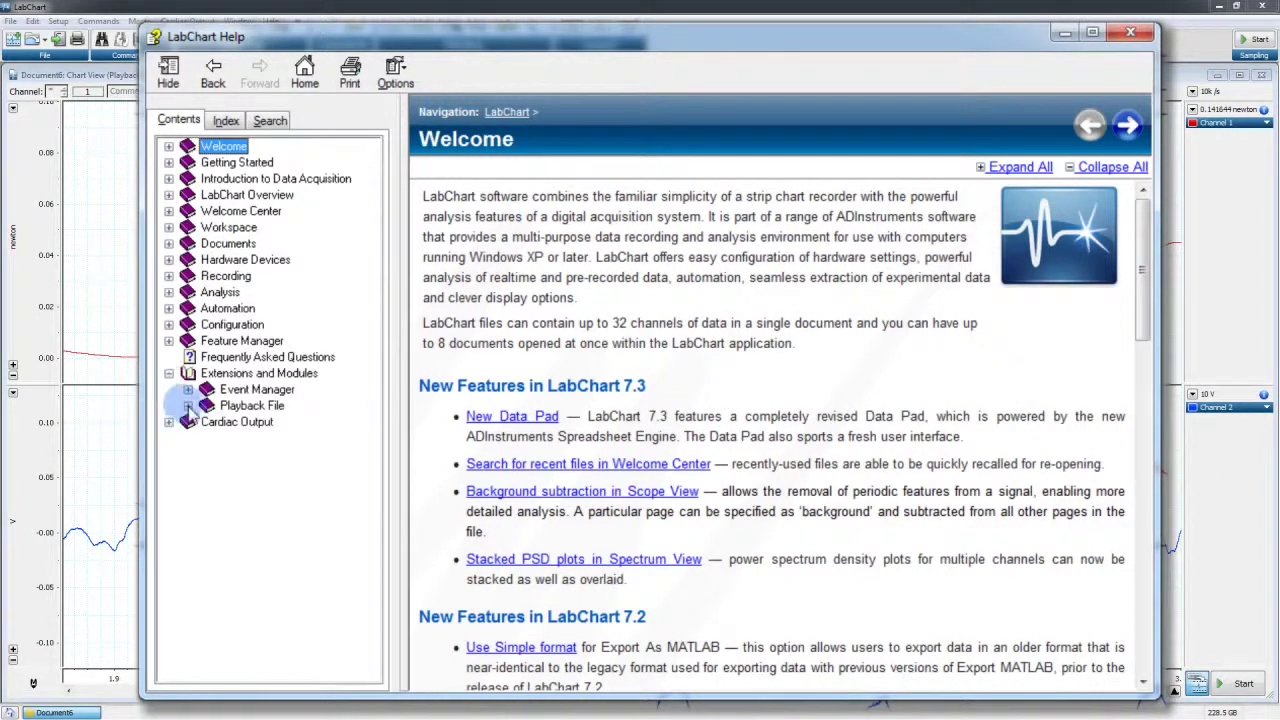
pyautogui.click(188, 405)
pyautogui.click(250, 405)
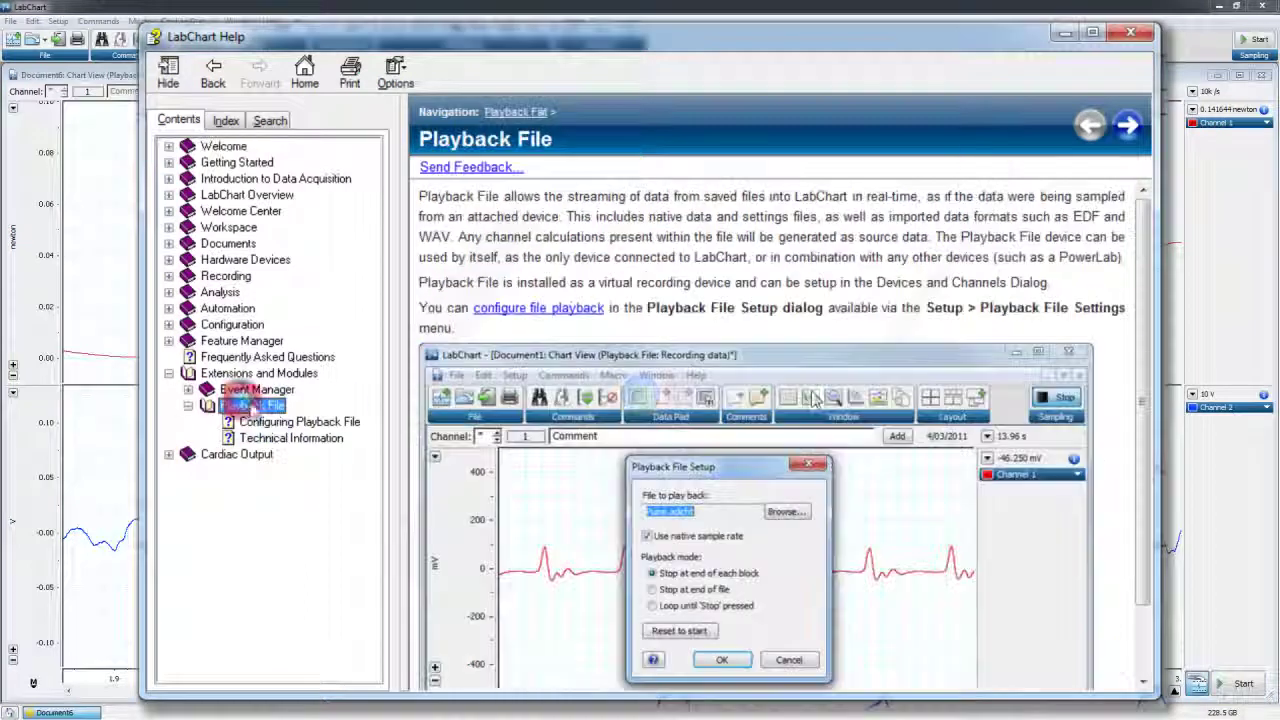